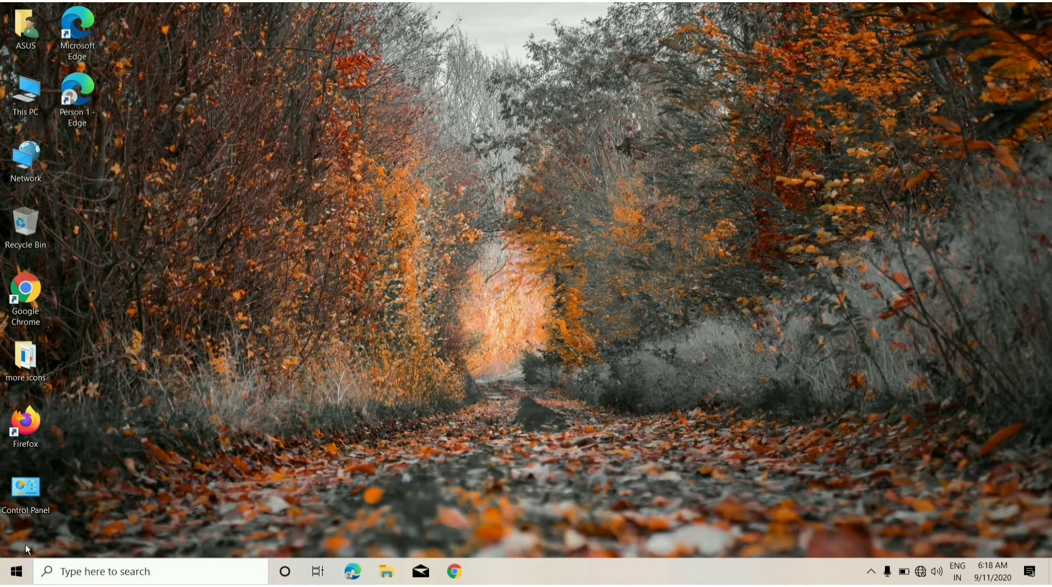
- Search 're', switch Game bar's 'Record game clips' toggle On, close Settings, and refresh the desktop
right_click(351, 207)
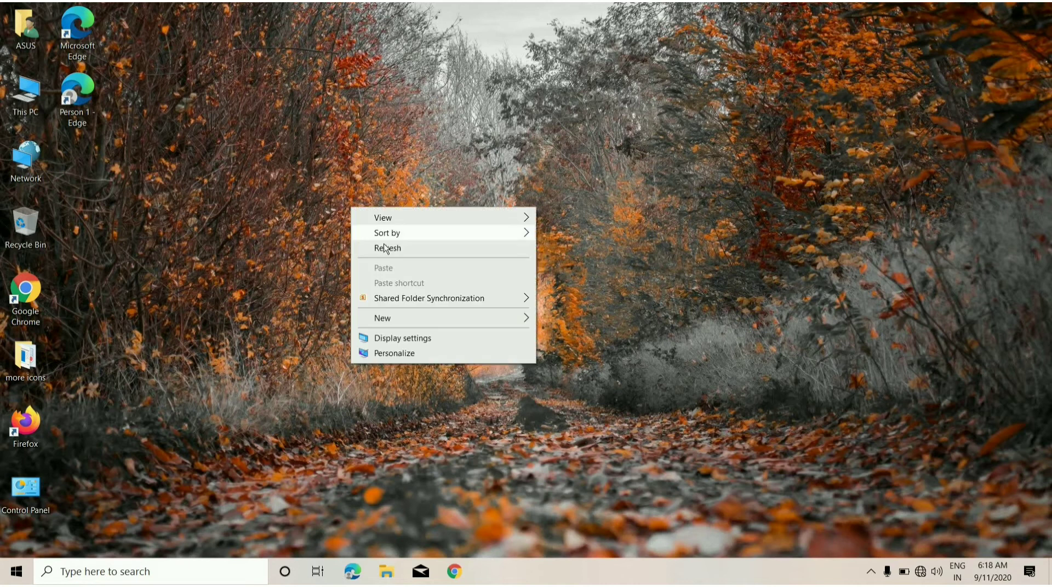
click(239, 343)
click(18, 578)
text(re)
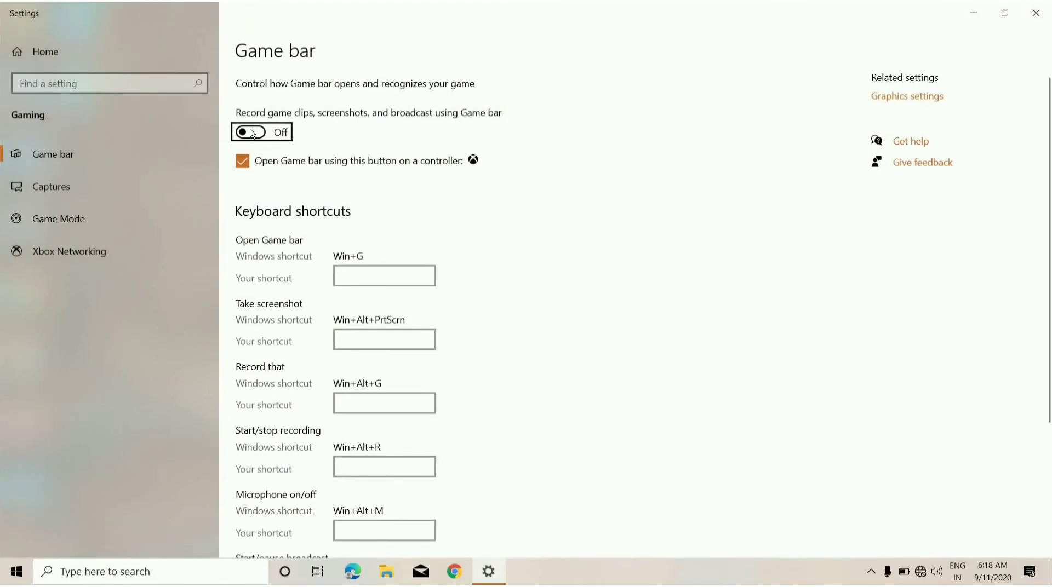
click(252, 134)
click(1035, 12)
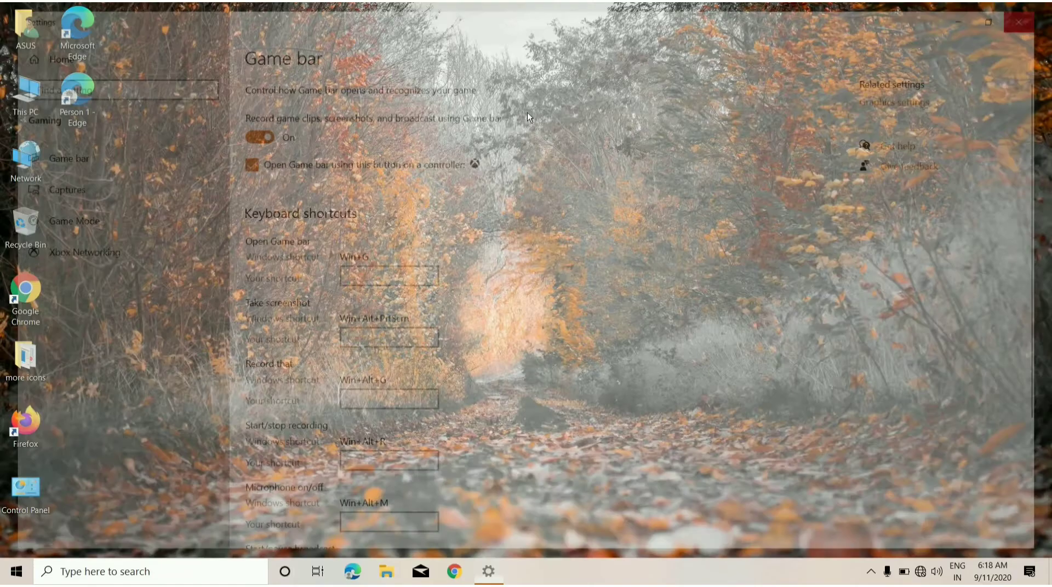
right_click(515, 109)
click(542, 150)
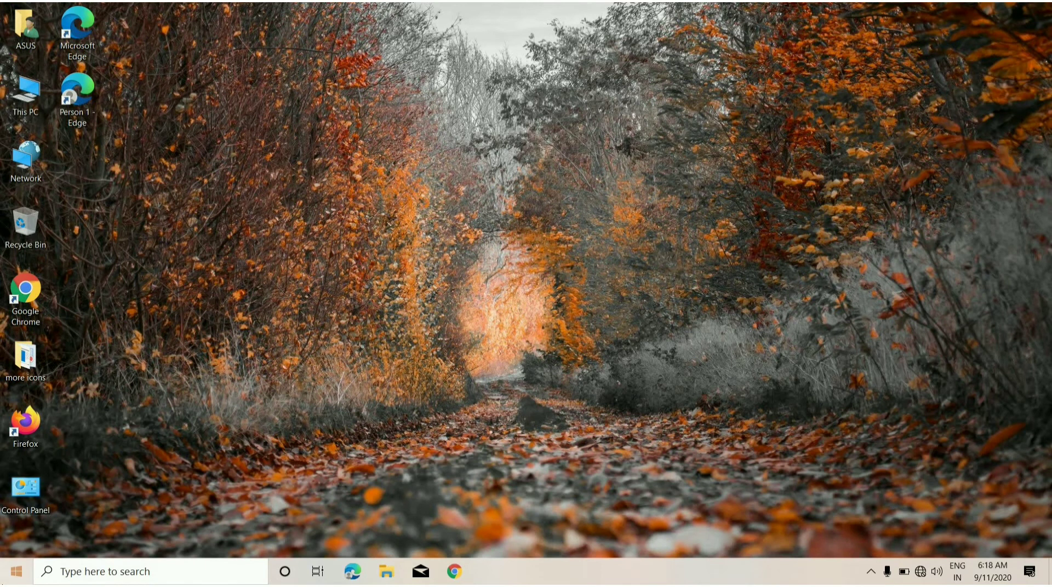
key(super)
text(rec)
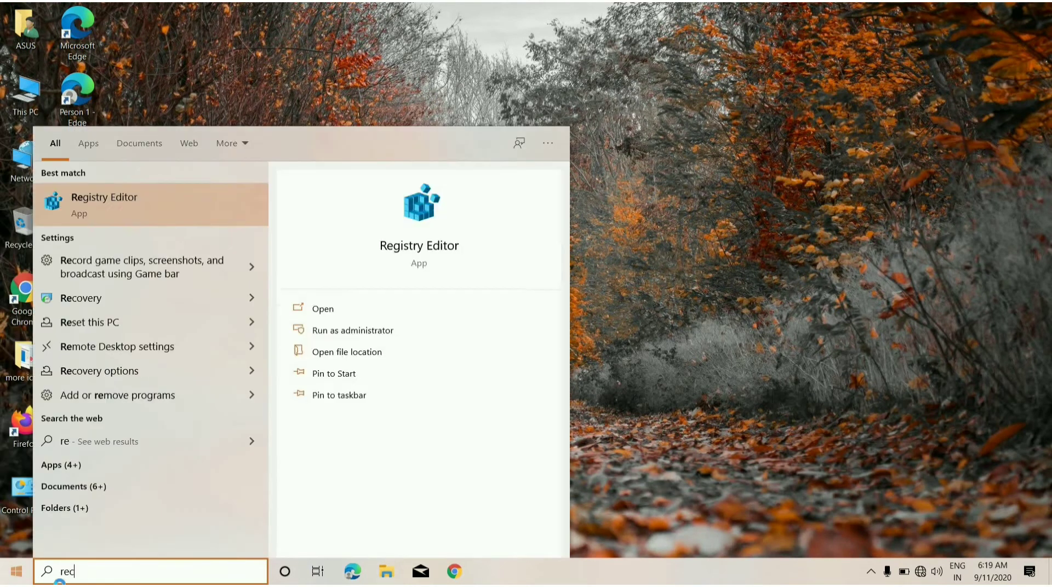
click(110, 213)
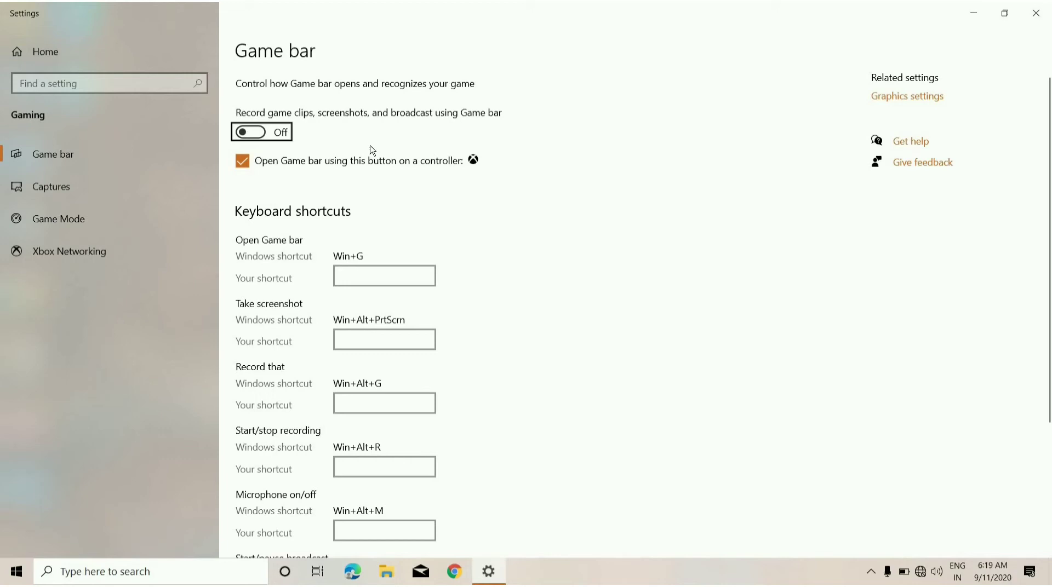
click(1035, 13)
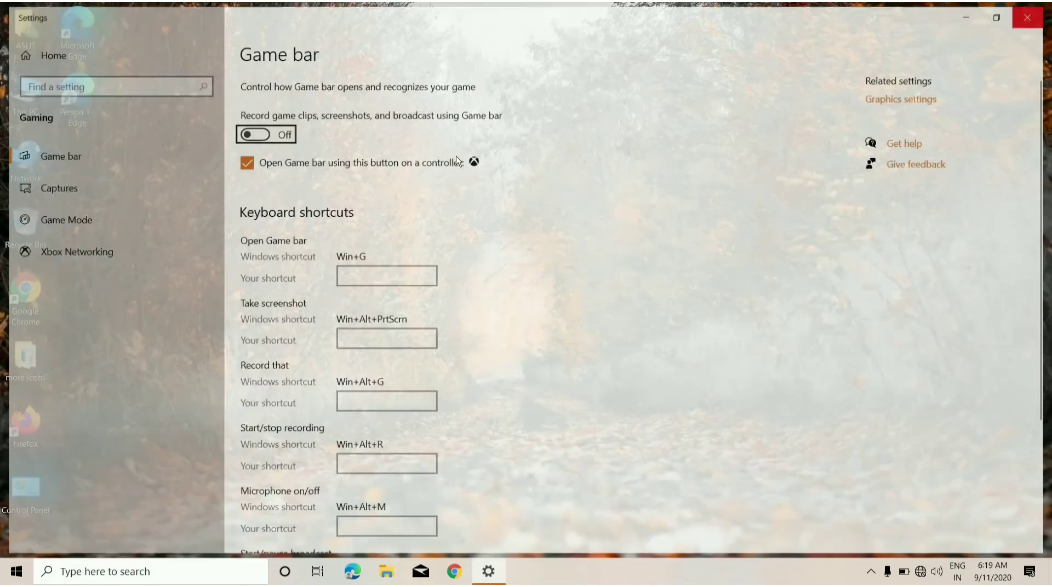
right_click(393, 147)
click(433, 187)
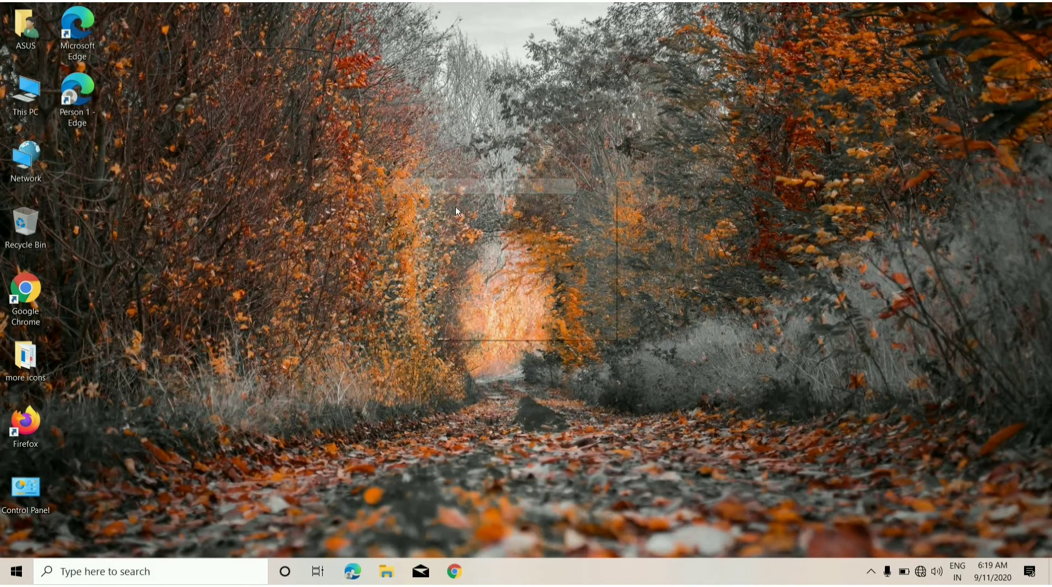
right_click(431, 183)
right_click(470, 226)
click(498, 267)
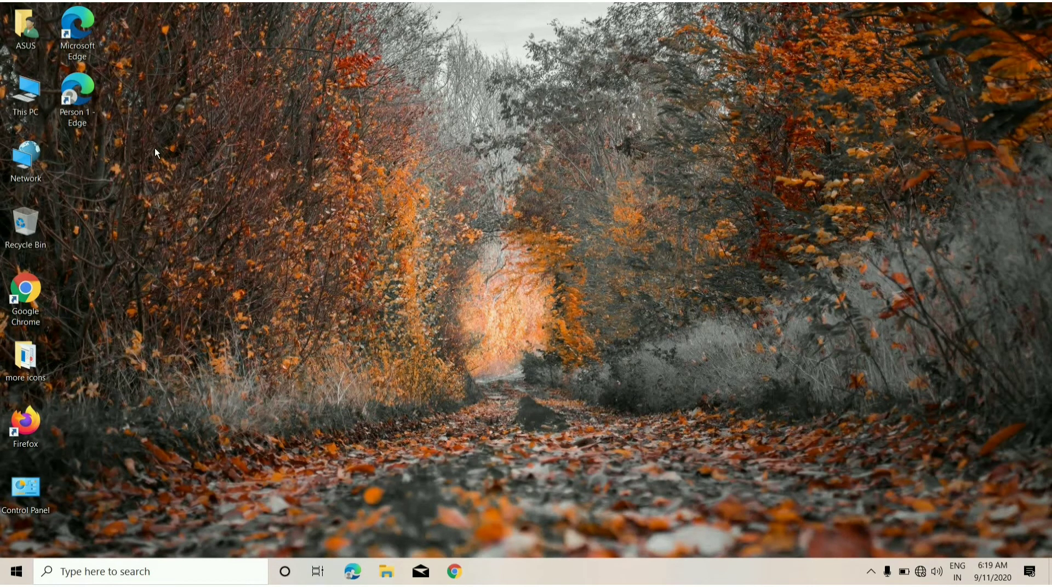
- Bring up the Run box with Win+R to start regedit
key(super+r)
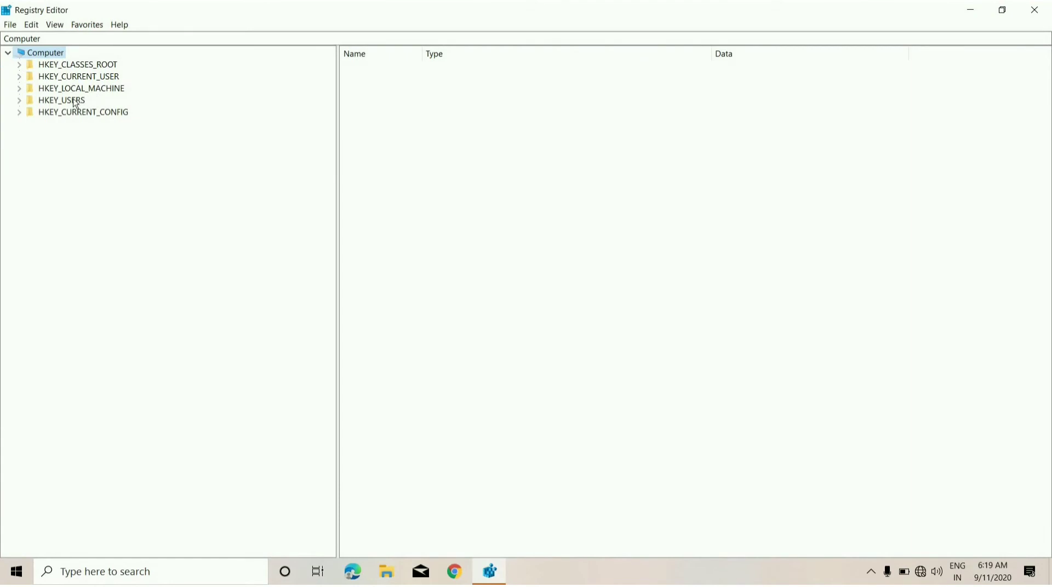
- Expand HKEY_LOCAL_MACHINE > SOFTWARE > Microsoft in the registry tree
click(20, 90)
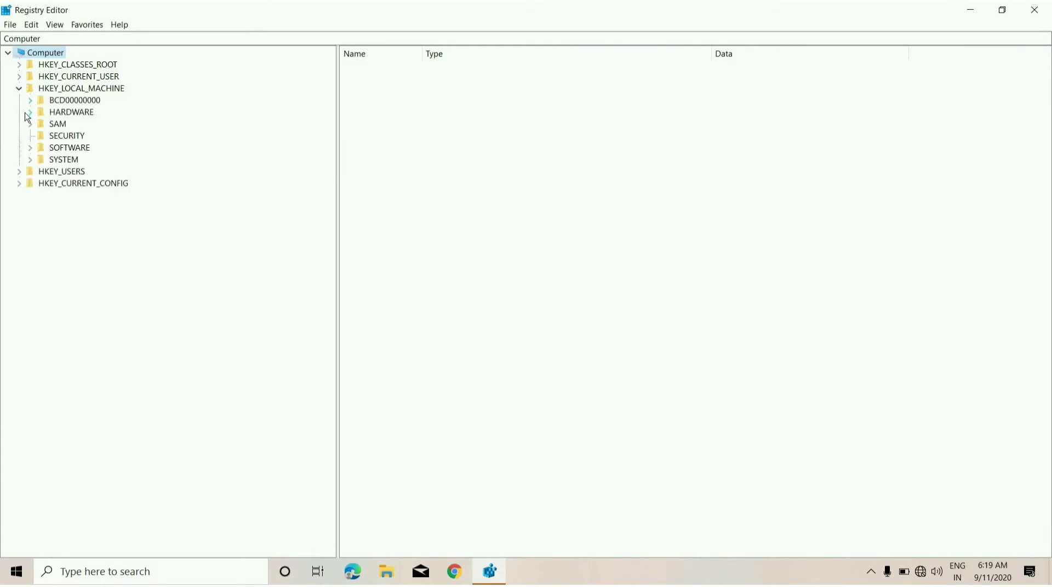
click(30, 148)
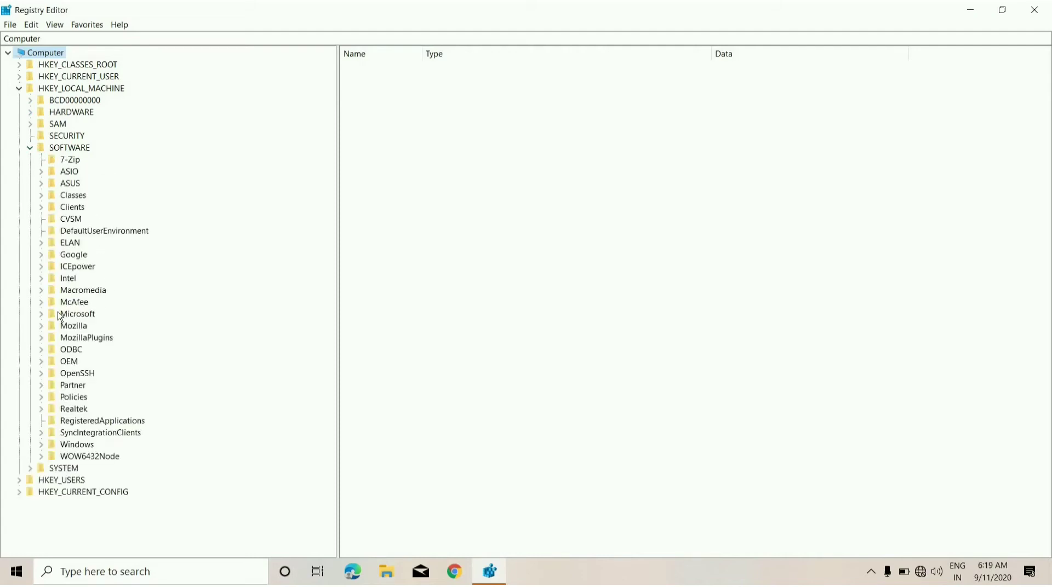
click(41, 314)
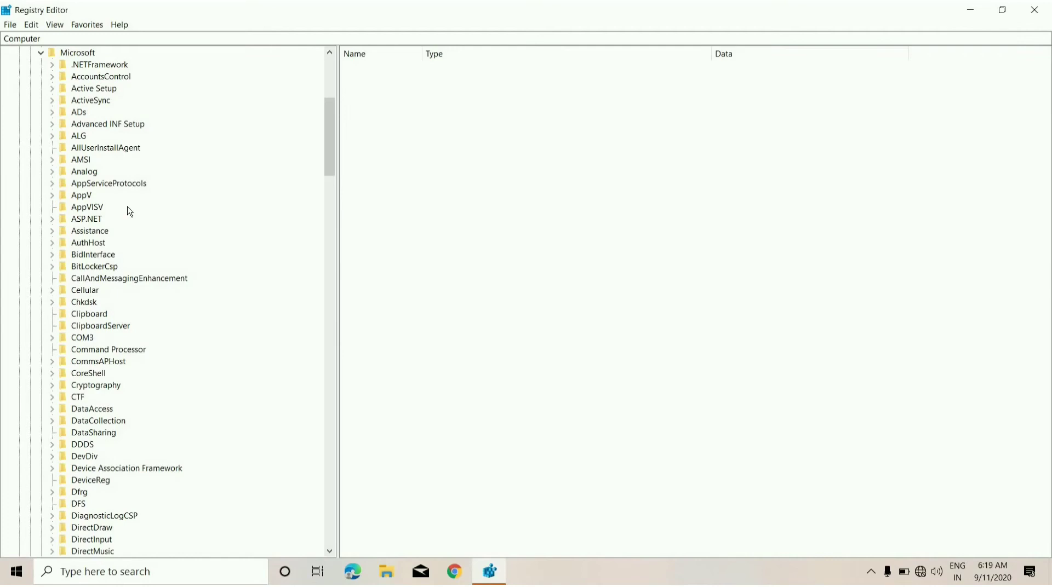
scroll(129, 211, down, 18)
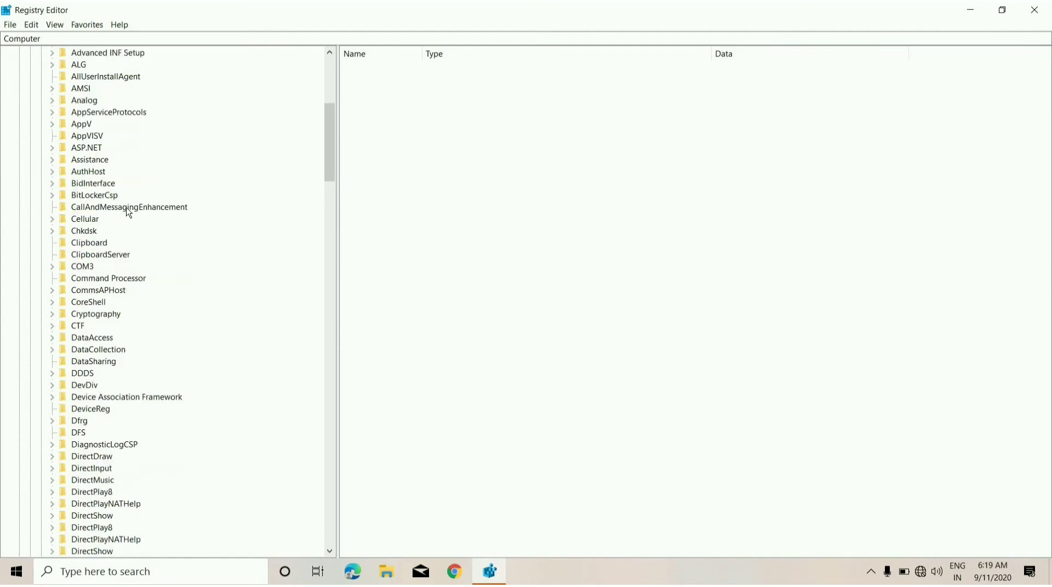
scroll(127, 214, down, 20)
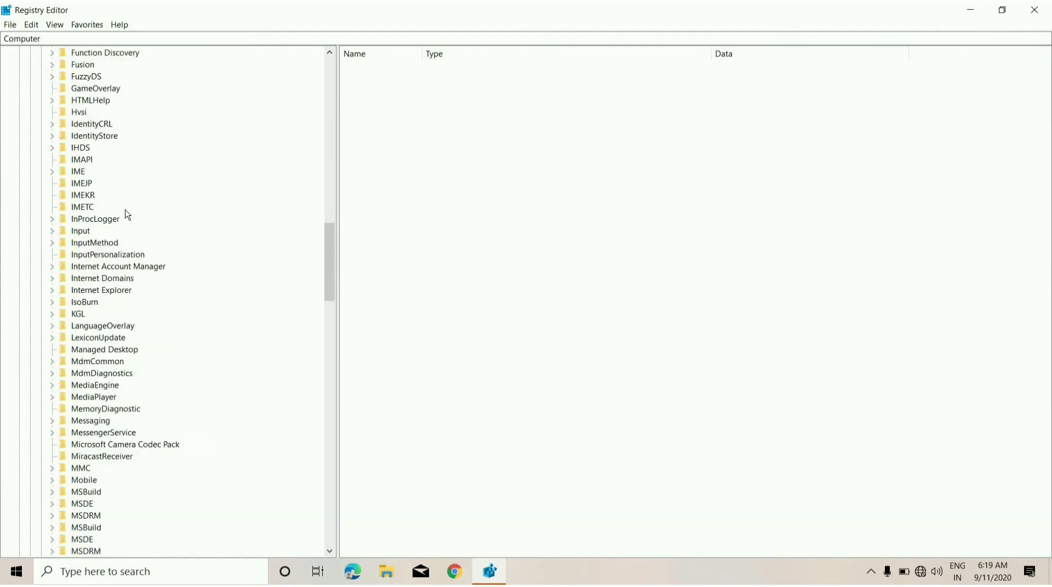
scroll(127, 213, down, 6)
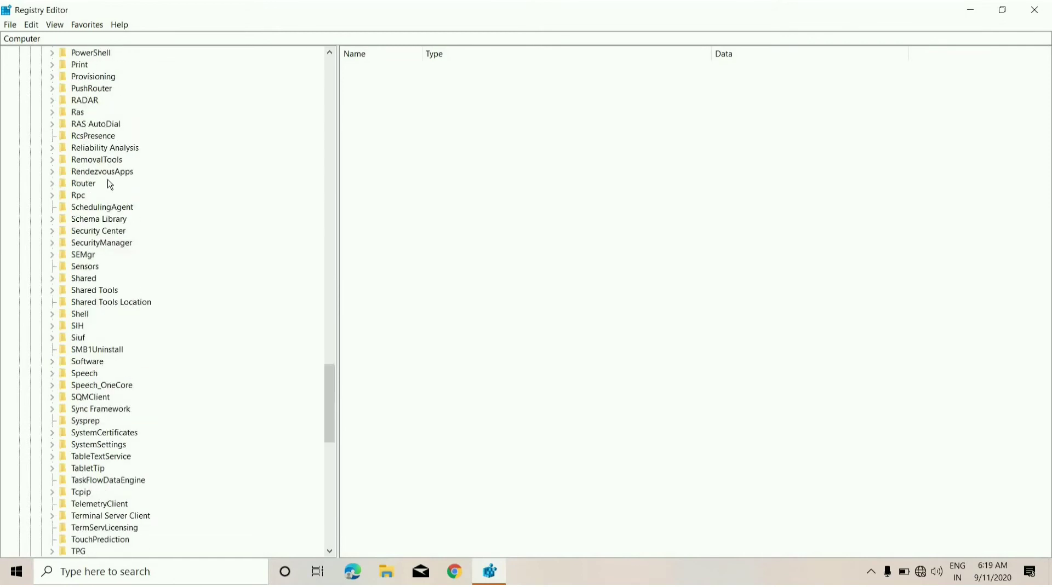
scroll(109, 185, down, 5)
scroll(109, 186, up, 11)
scroll(109, 185, up, 1)
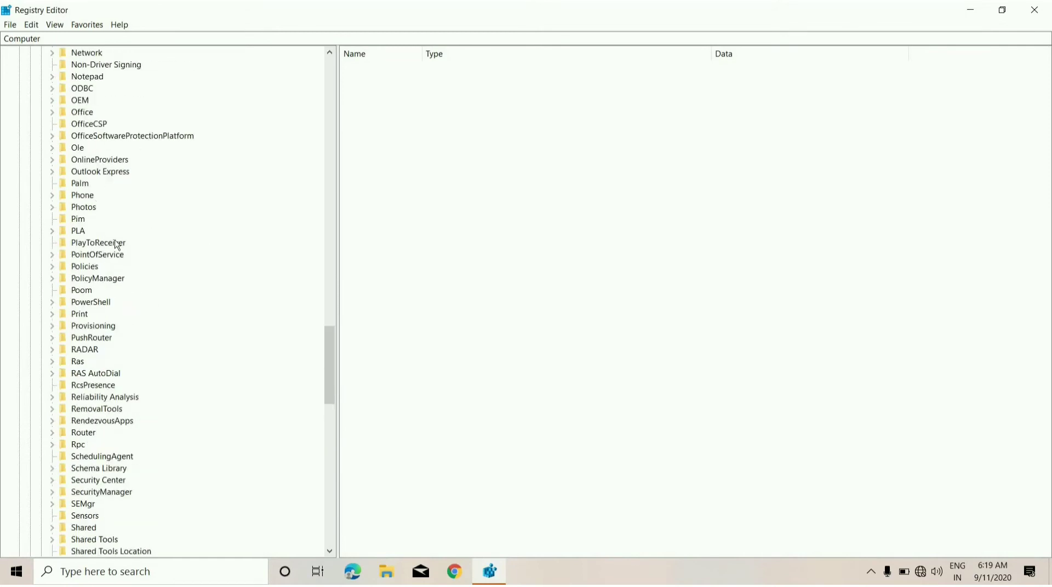
- Expand PolicyManager > default > ApplicationManagement and select the AllowGameDVR key
click(52, 279)
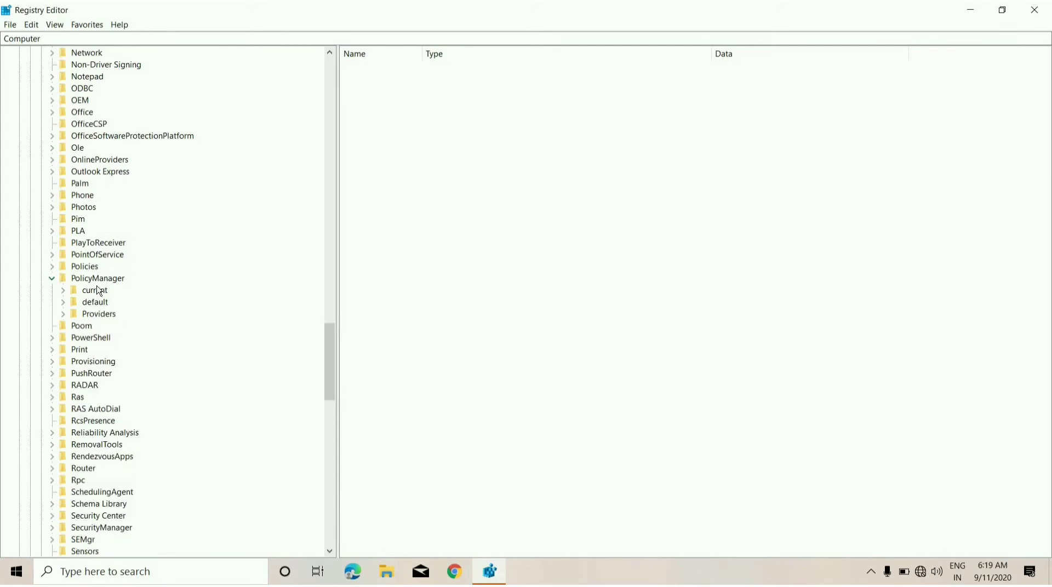
click(63, 302)
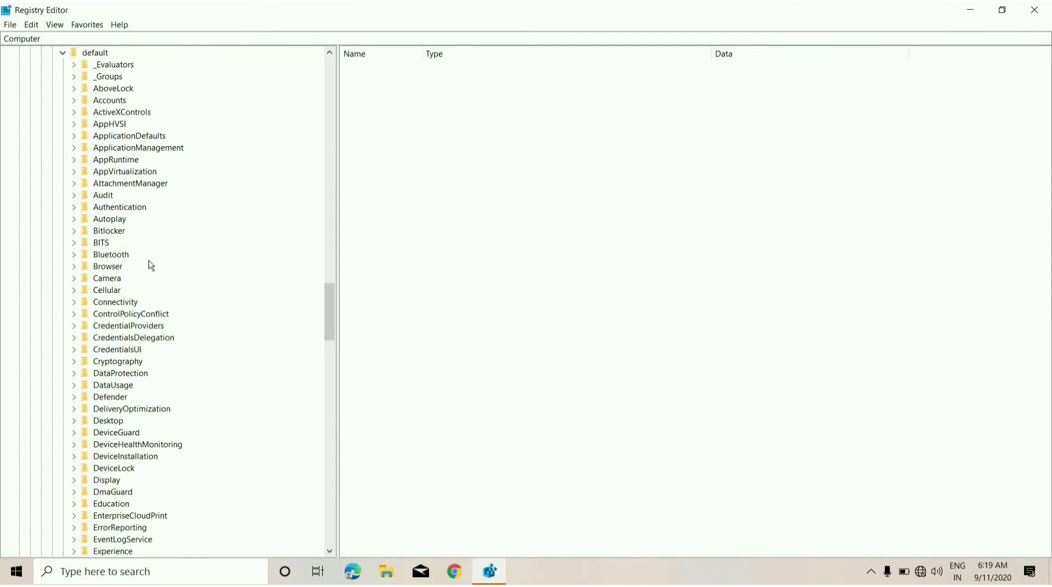
scroll(156, 245, up, 5)
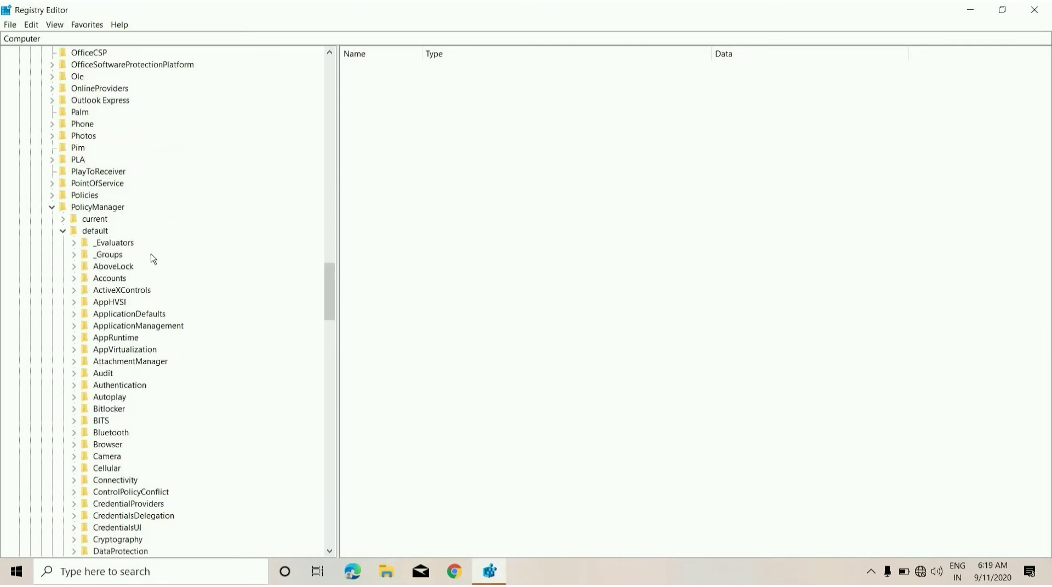
click(74, 326)
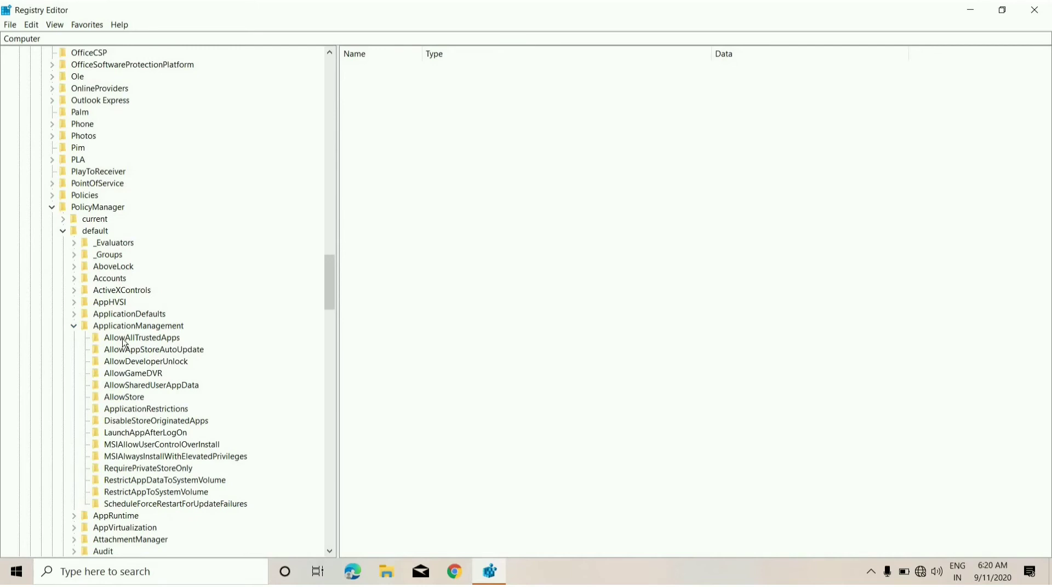
scroll(125, 345, down, 2)
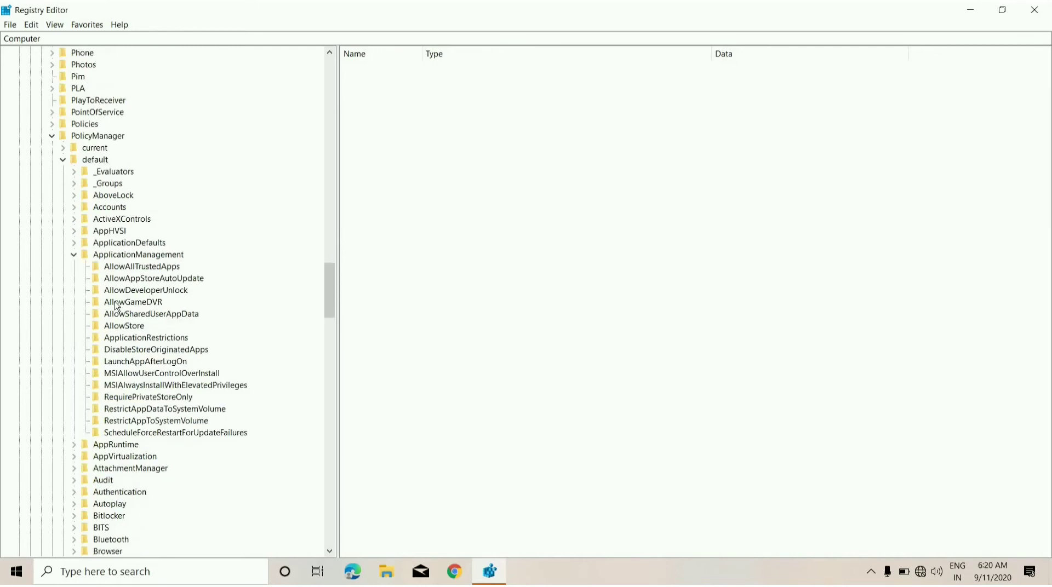
click(133, 304)
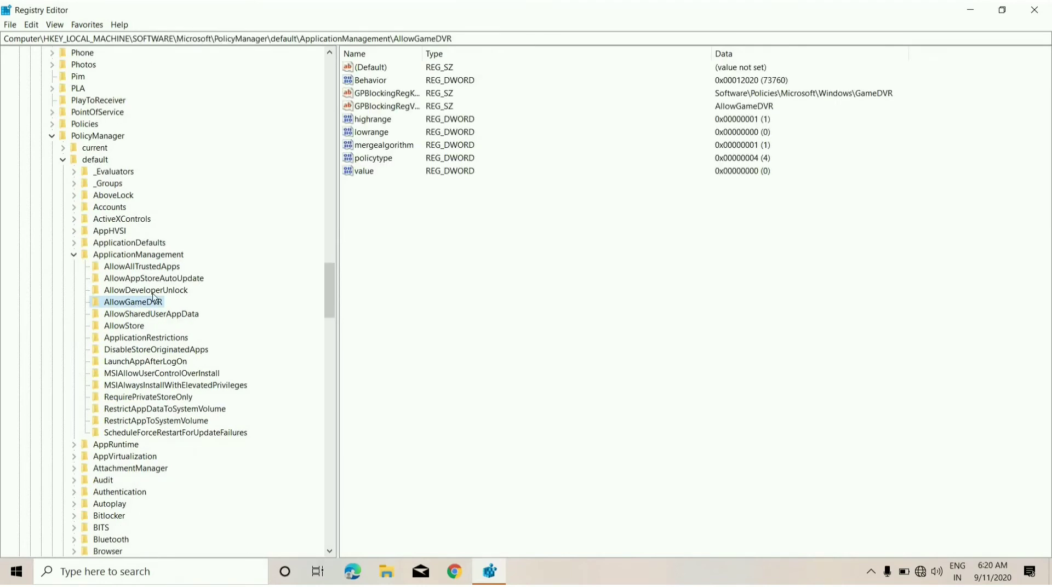
- Modify AllowGameDVR's 'value' DWORD, setting its data to 1
click(368, 175)
right_click(368, 176)
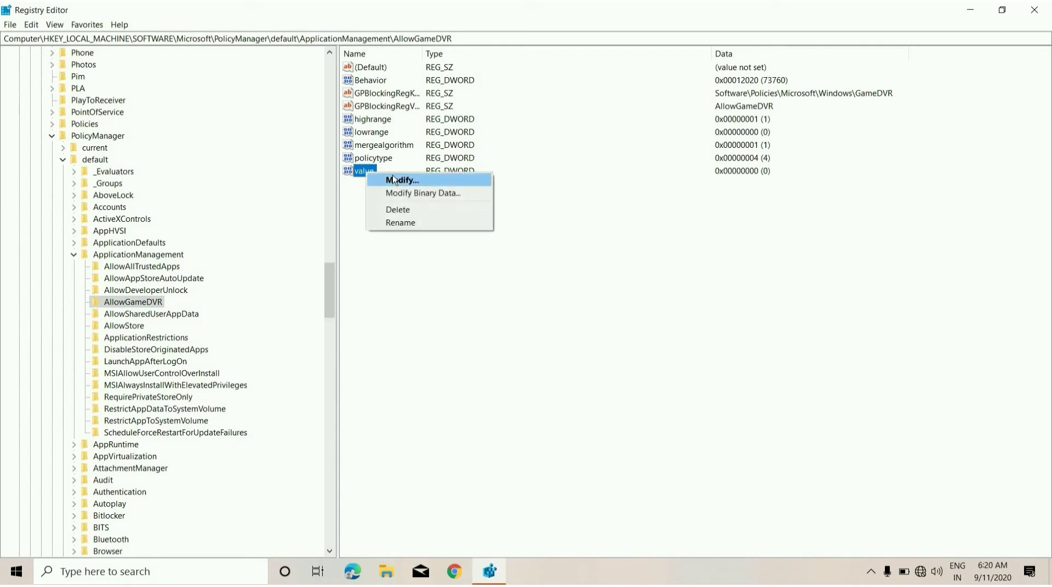
click(403, 186)
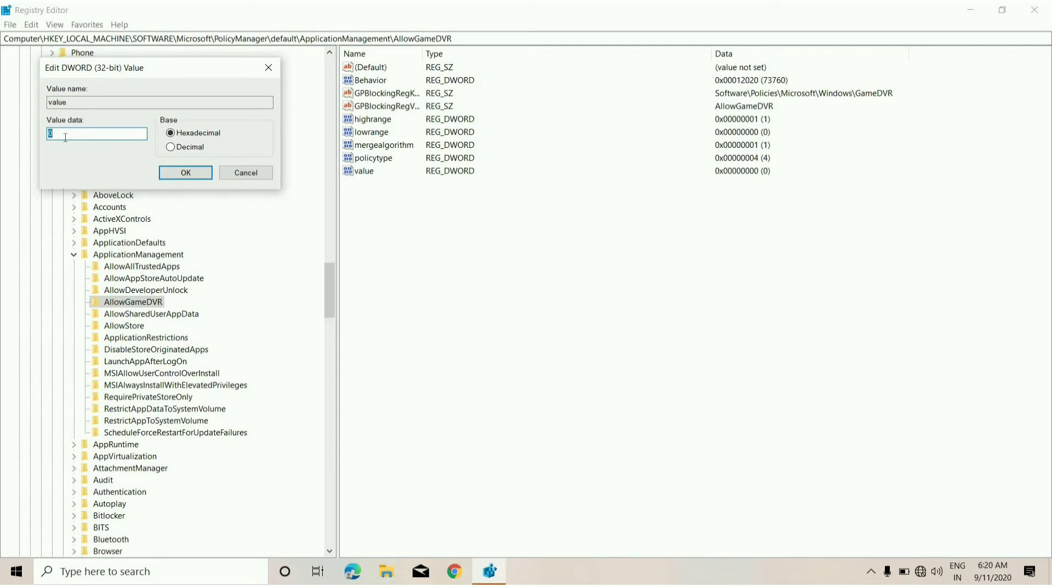
text(1)
click(187, 172)
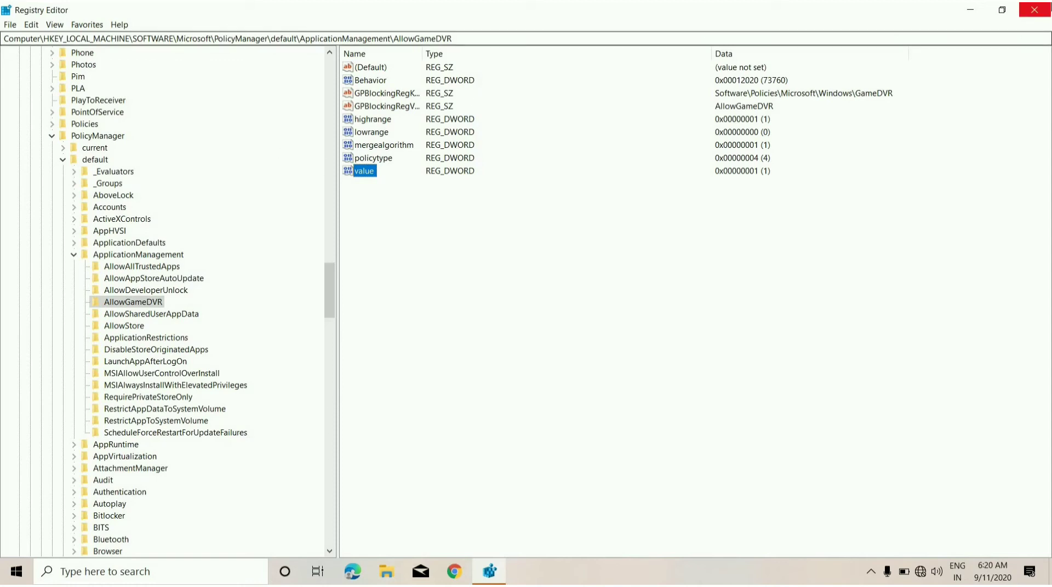
- Close Registry Editor and refresh the desktop from its context menu
click(1034, 10)
right_click(535, 127)
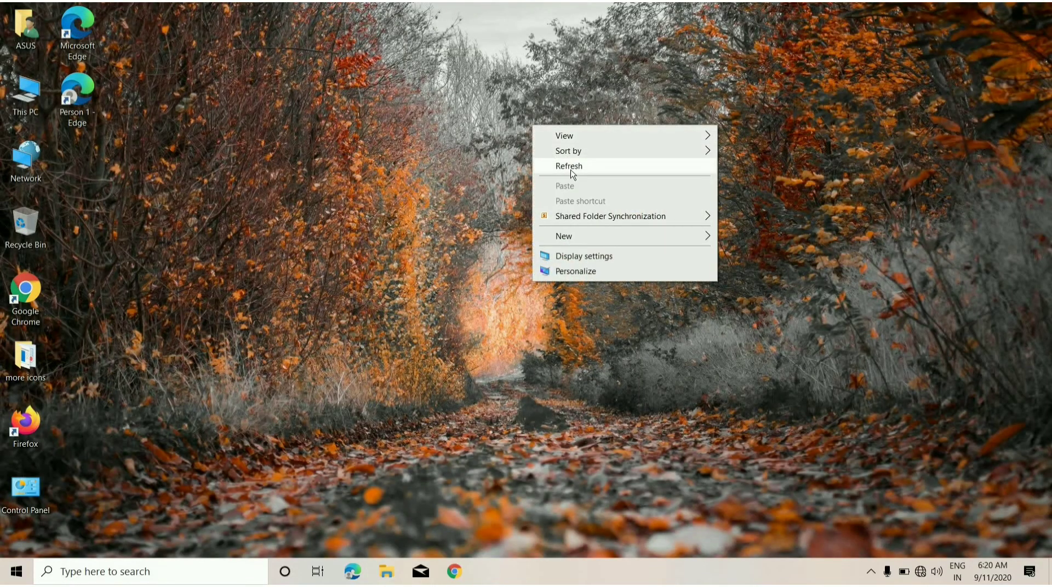
right_click(571, 170)
click(597, 210)
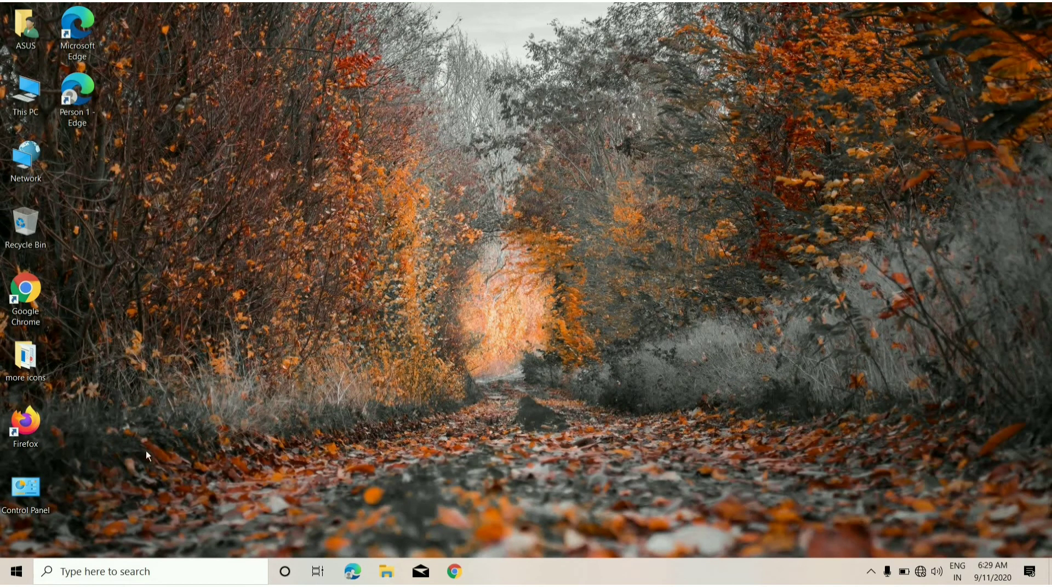
- Search 'record', switch the Game bar Record toggle On, close Settings, and refresh the desktop
click(17, 572)
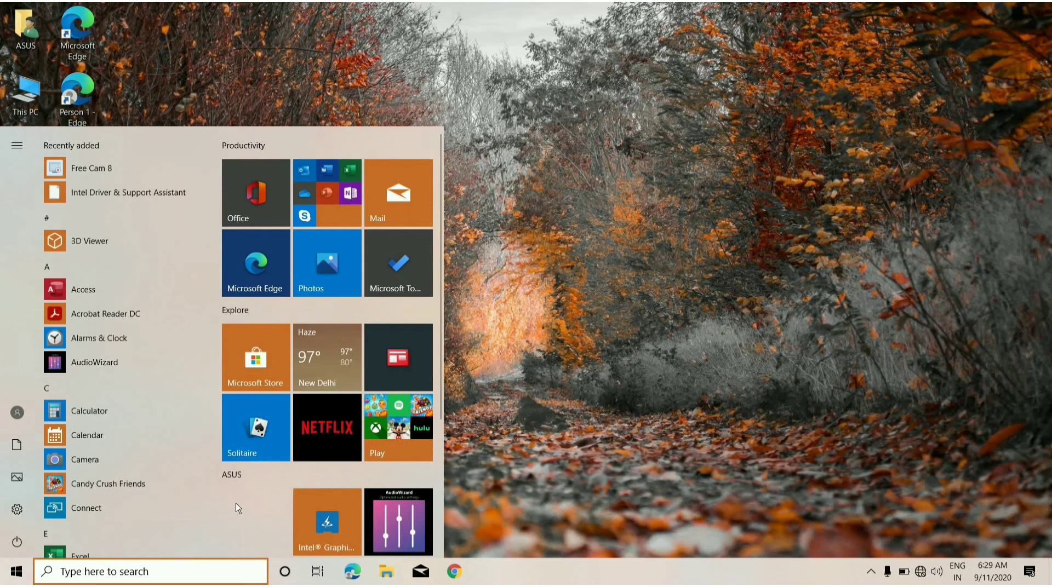
text(reco)
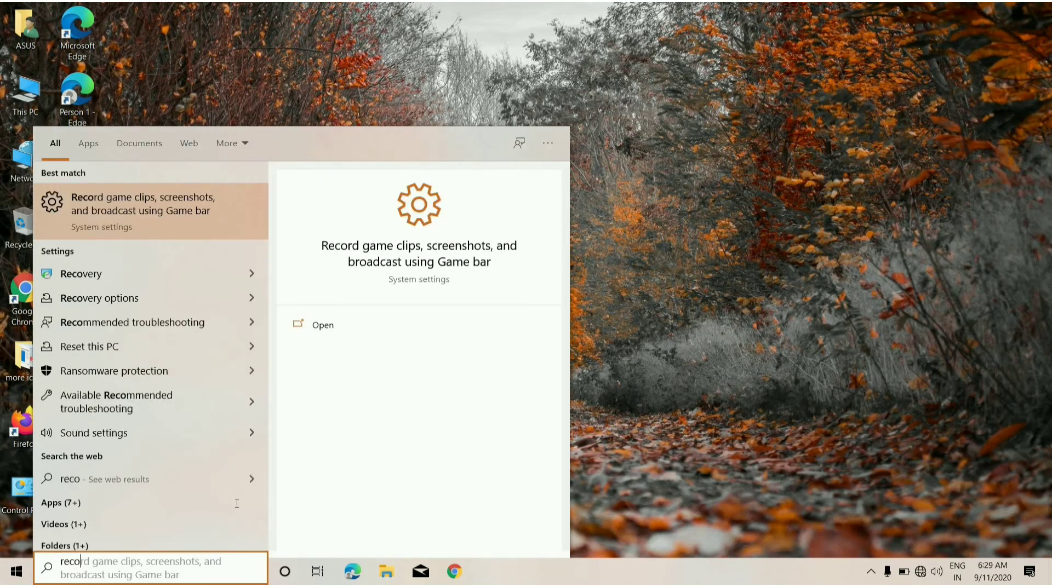
text(rd)
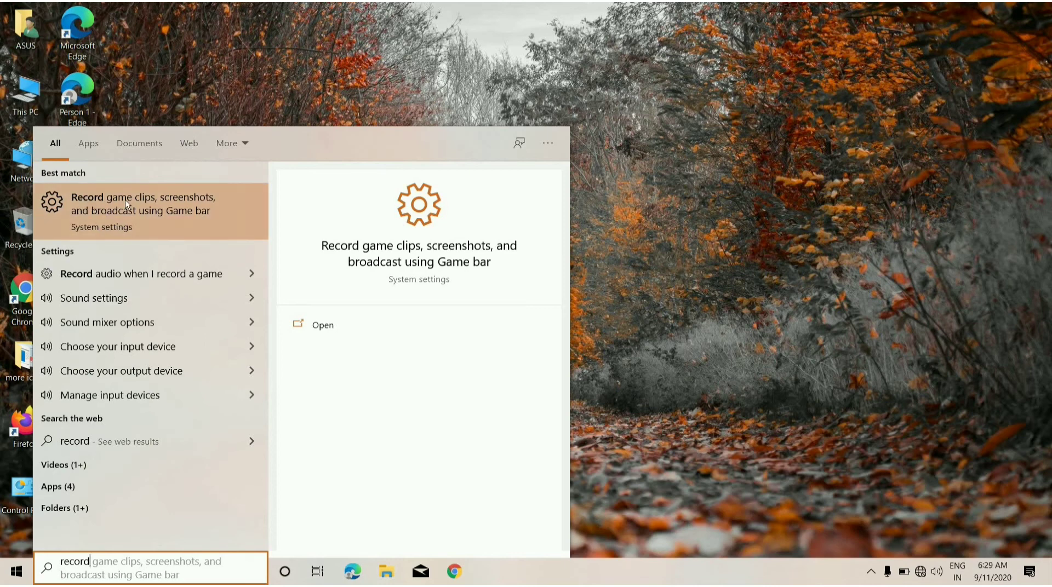
click(153, 210)
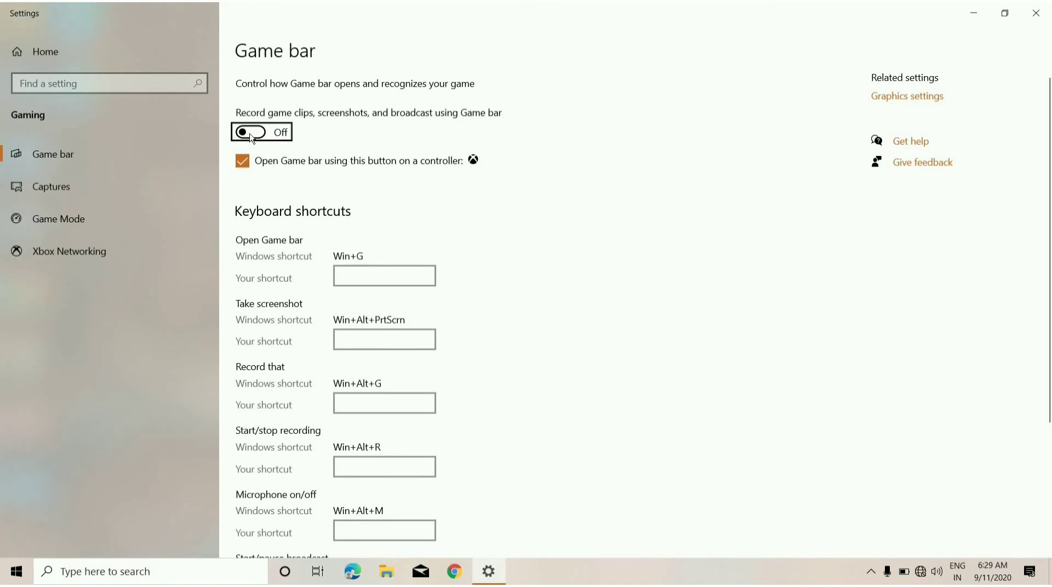
click(251, 137)
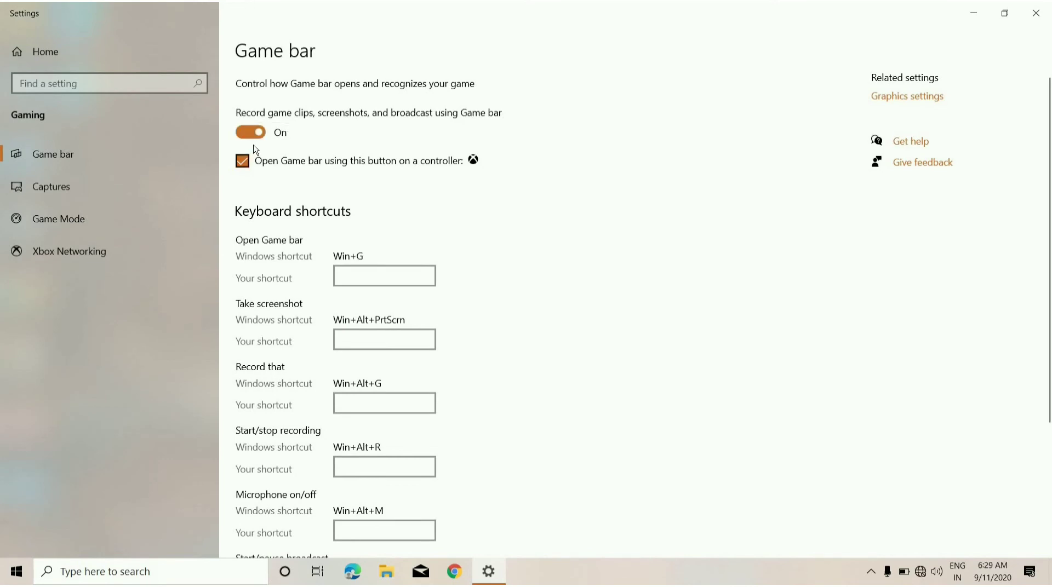
click(1035, 13)
right_click(593, 127)
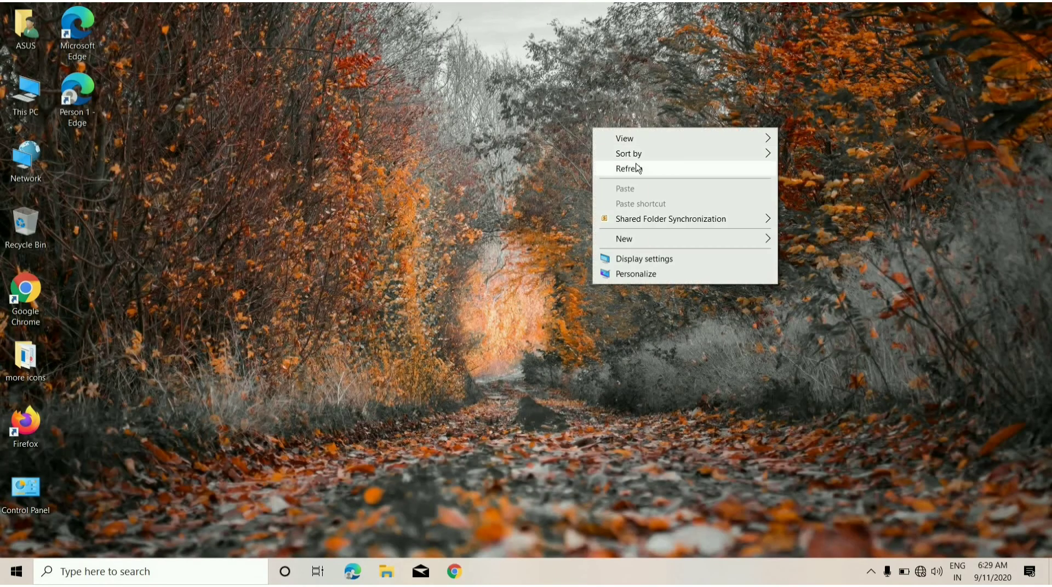
click(636, 168)
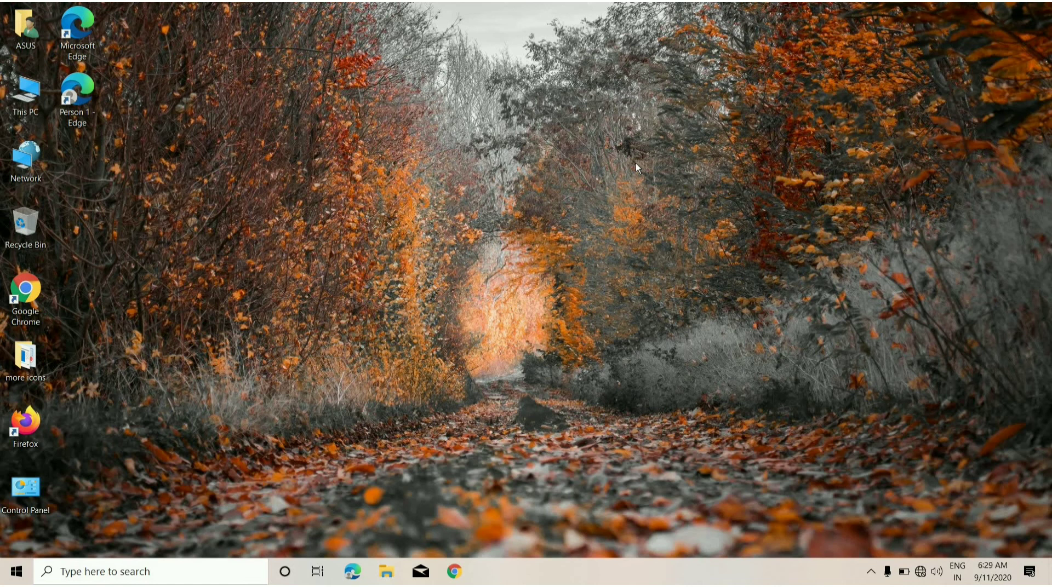
- Open the Xbox Game Bar overlay with Win+G, showing capture controls and Audio mixer
key(super)
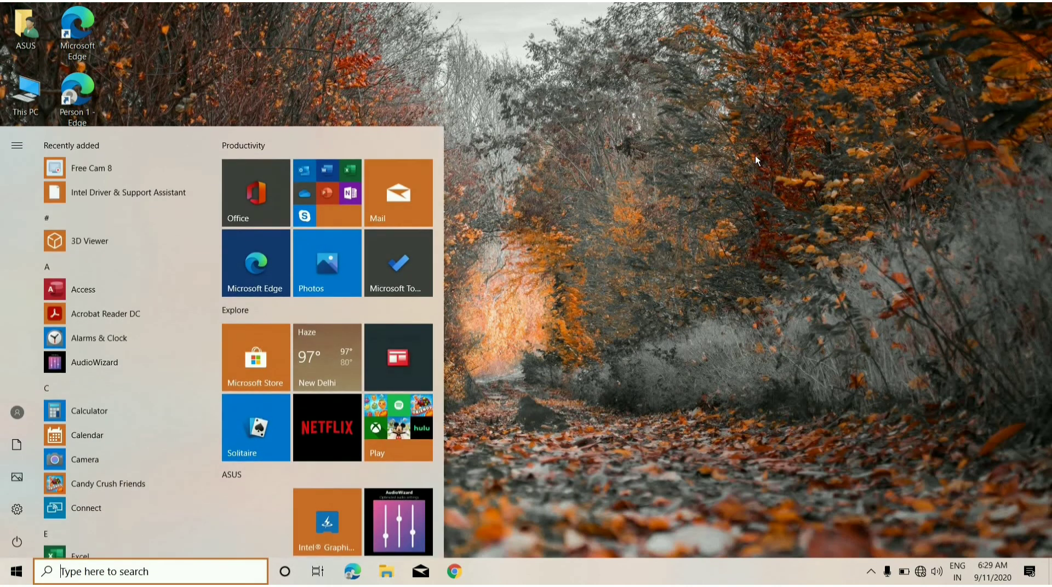
key(super)
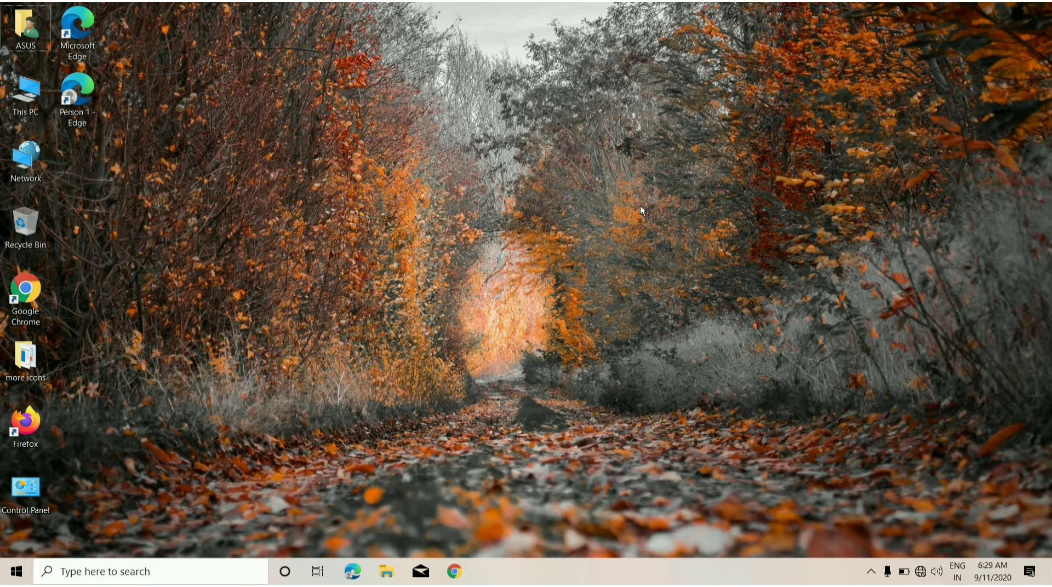
key(super+g)
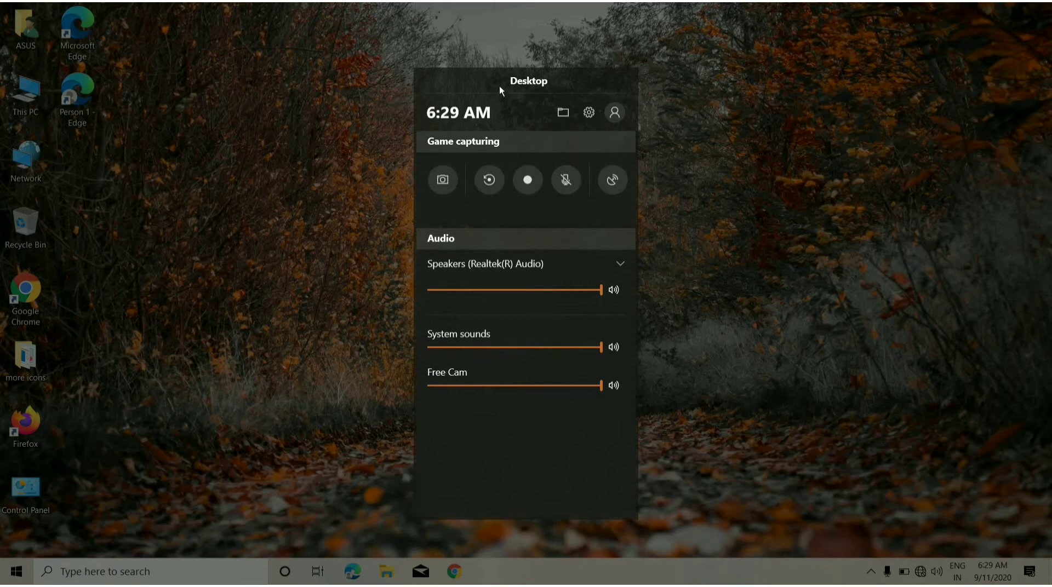